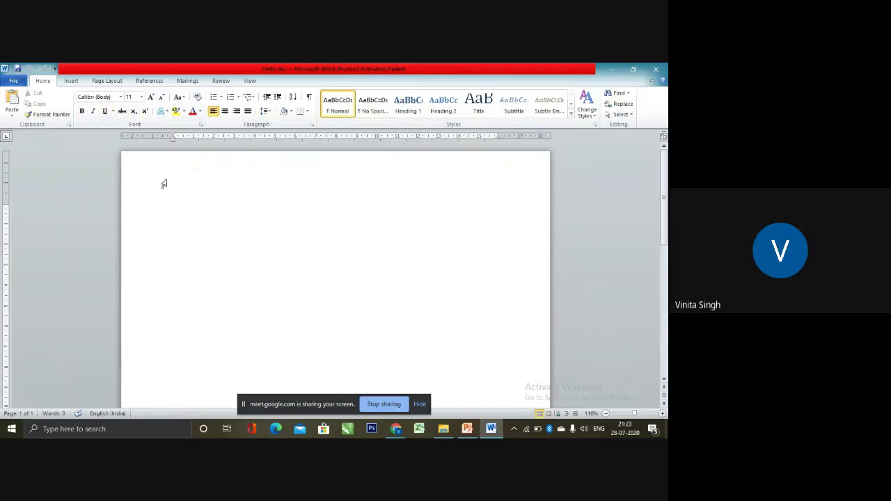
Browse the available fonts and font sizes for the document text
left_click(120, 99)
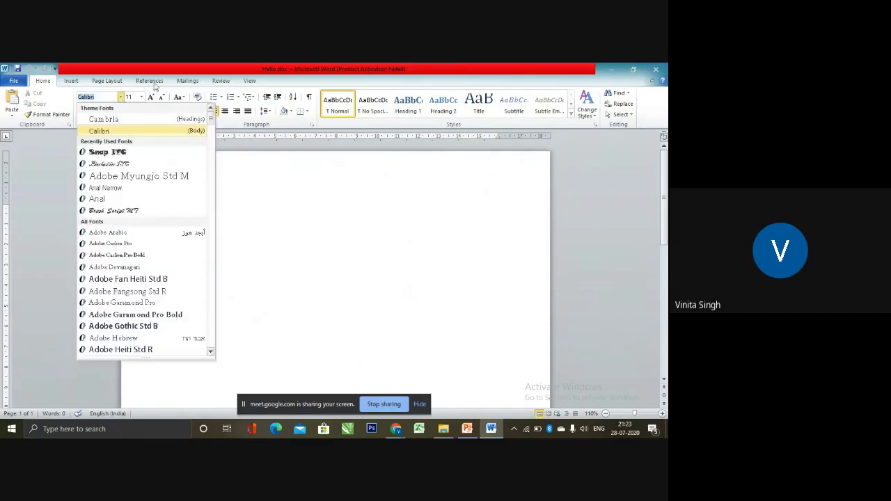
left_click(142, 98)
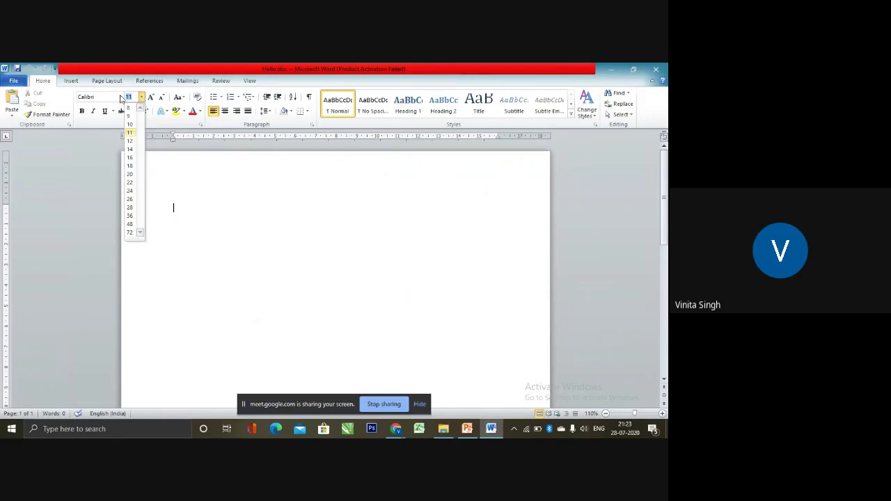
left_click(120, 98)
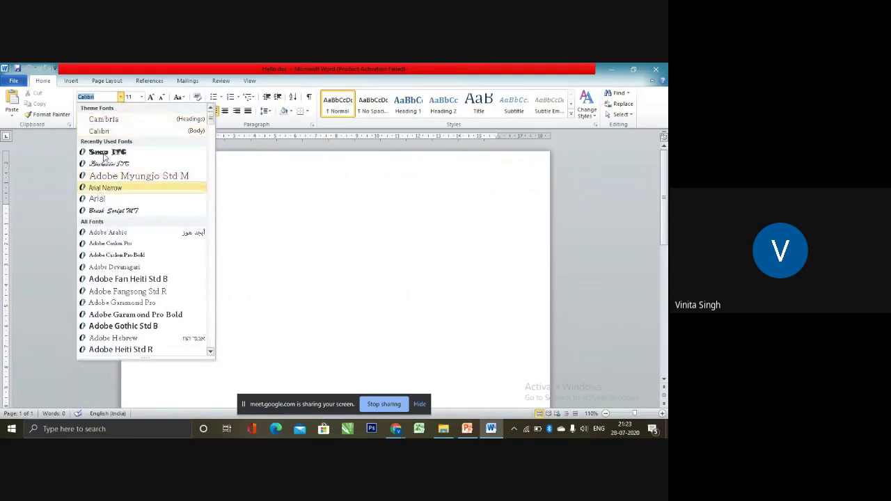
type("T")
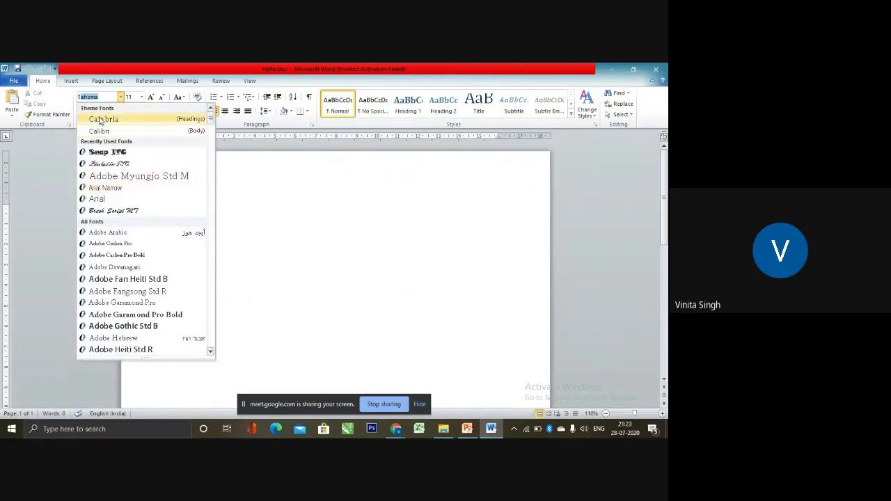
type("ibri (Body")
left_click(261, 190)
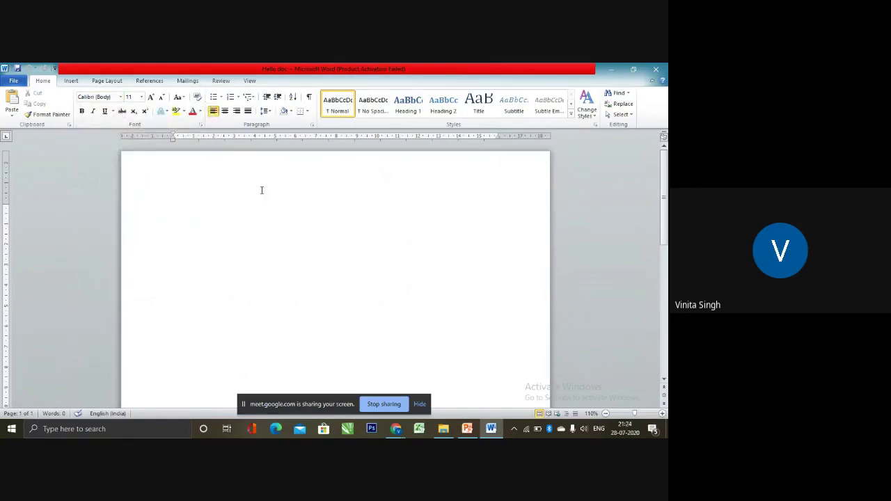
left_click(121, 97)
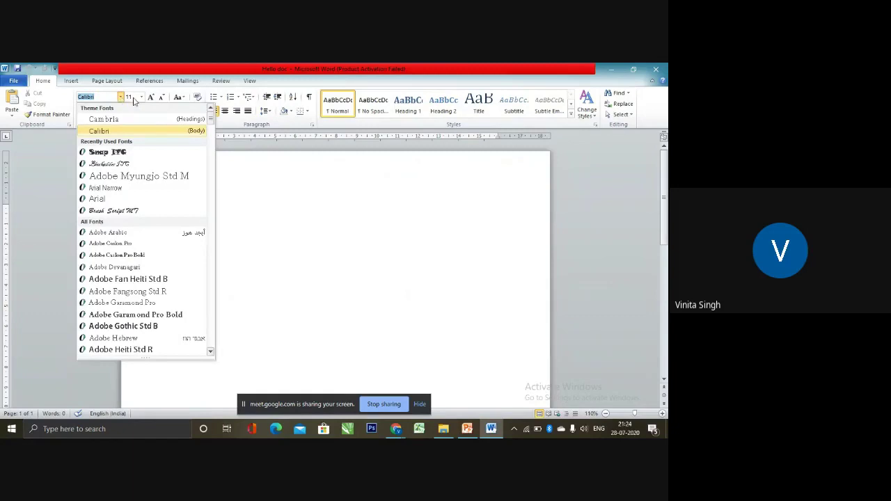
left_click(142, 98)
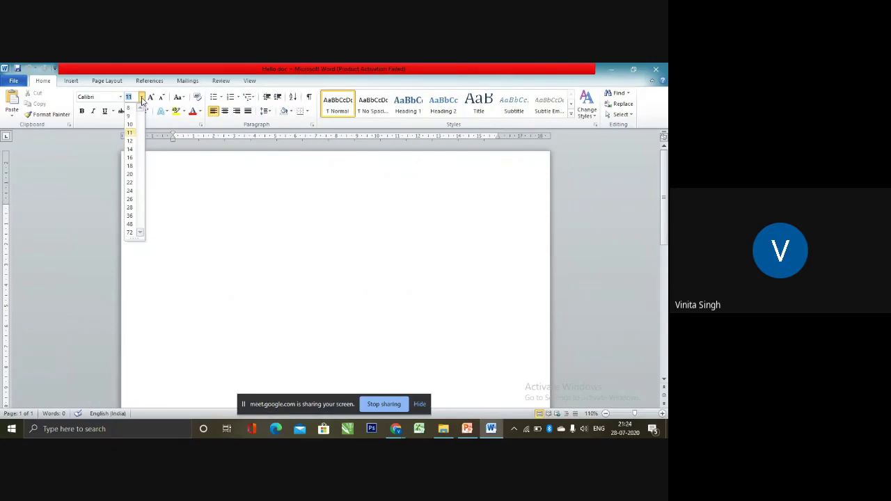
Write "Once upon a time..." in the blank document and begin a second line with "One finger"
left_click(206, 206)
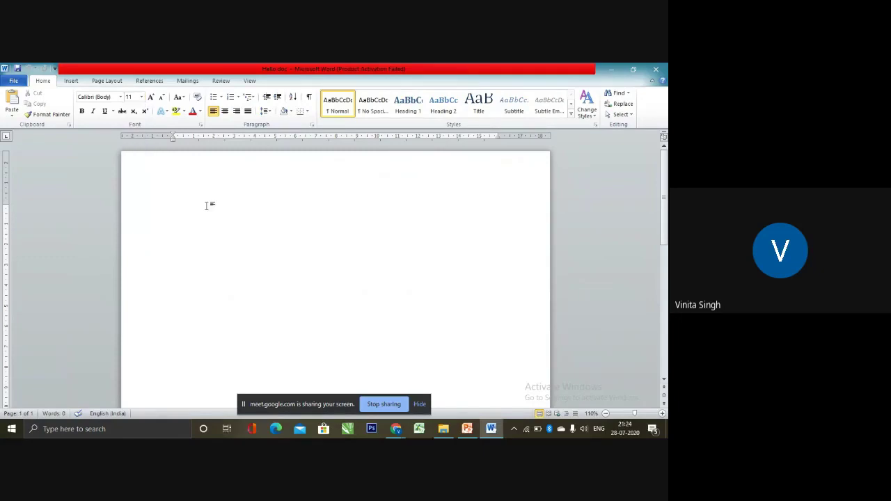
type("once upon a time...")
key("Return")
type("One finger")
Continue the second line in Snap ITC with "cannot do much all by itself." and begin a third line with "The finger"
left_click(121, 96)
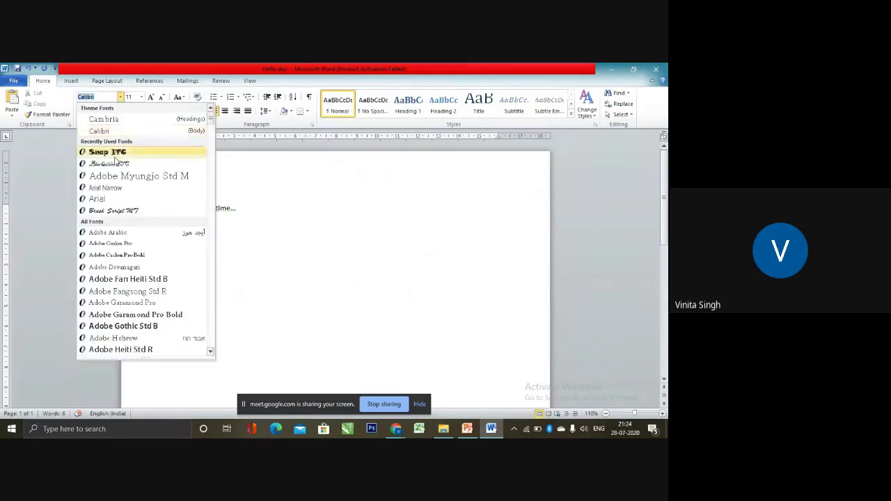
left_click(111, 152)
type("cannn")
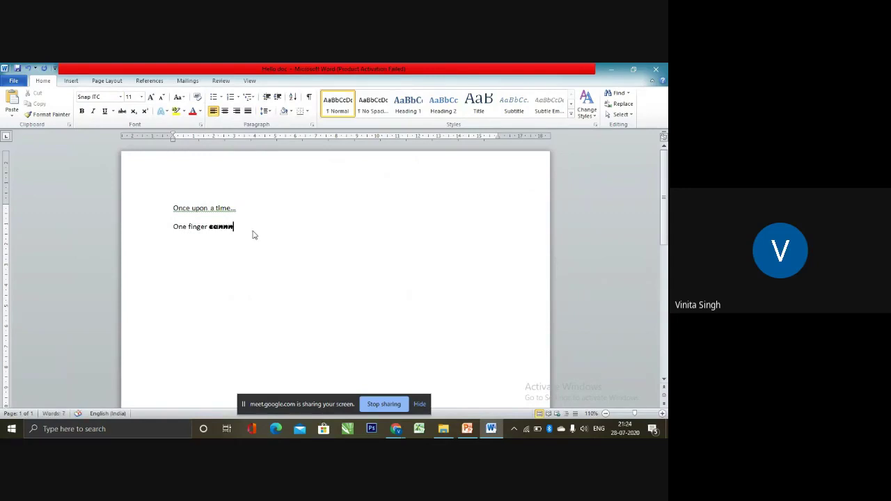
key("BackSpace")
type("ot do much all by i")
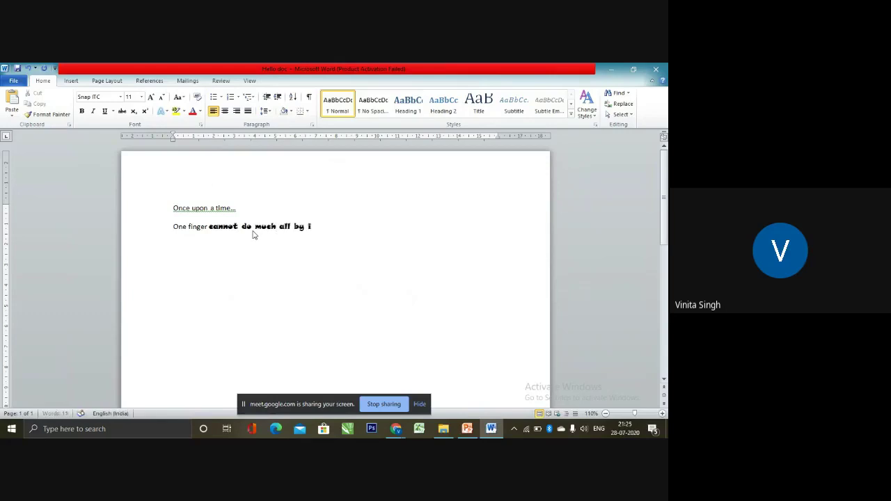
type("tself.")
key("Return")
type("The finger")
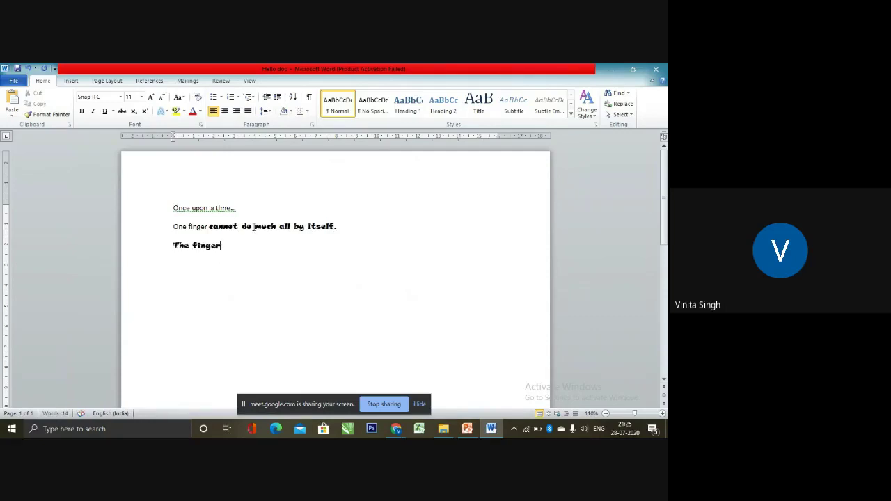
Continue the third line in Calibri (Body) with "together form a strong and powerful team."
left_click(120, 98)
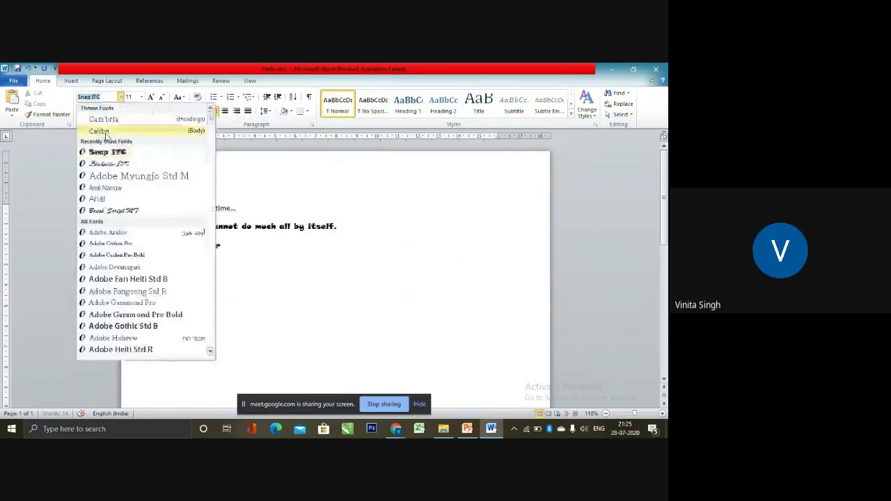
left_click(90, 127)
type("t")
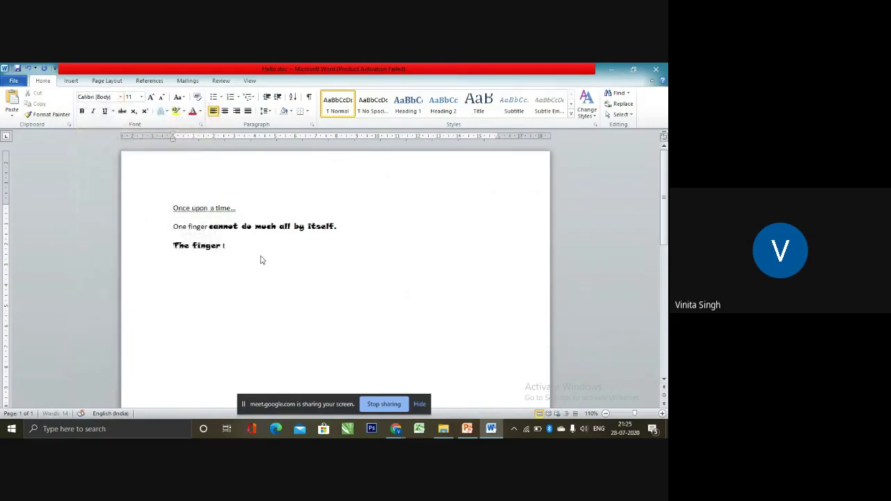
type("ogether form a strong and powerful team")
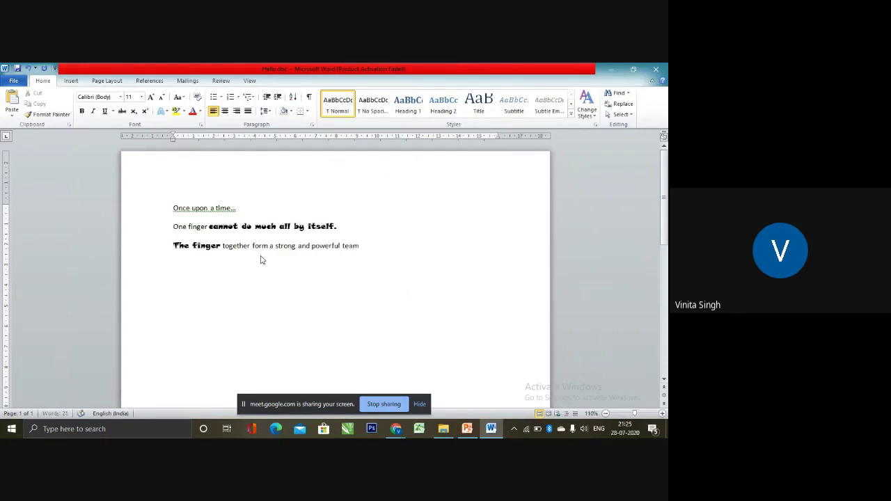
type(".")
Add the quoted phrase "Unity is Strength" on a new line below the third line
key("Return")
type("\"")
type("Uni")
type("ty is Stren")
type("gth\"")
left_click_drag(174, 263, 241, 266)
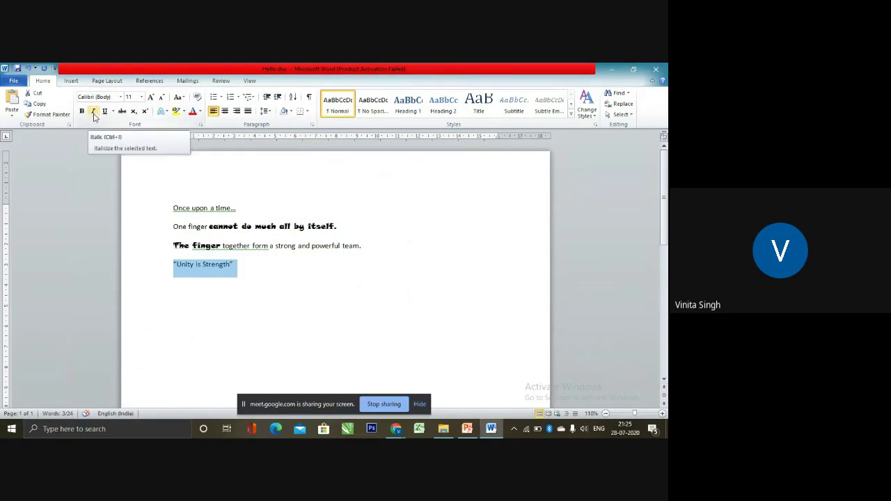
left_click(252, 166)
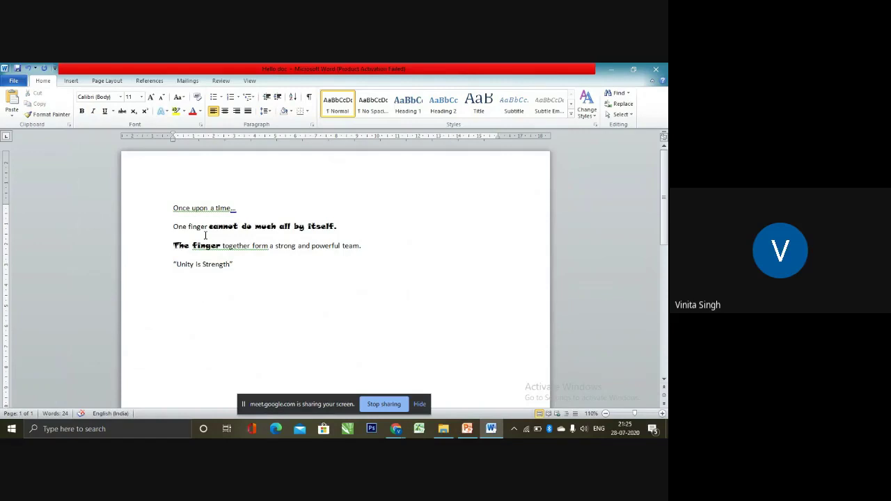
Set the font size of the line "Once upon a time..." to 28
left_click_drag(172, 208, 255, 208)
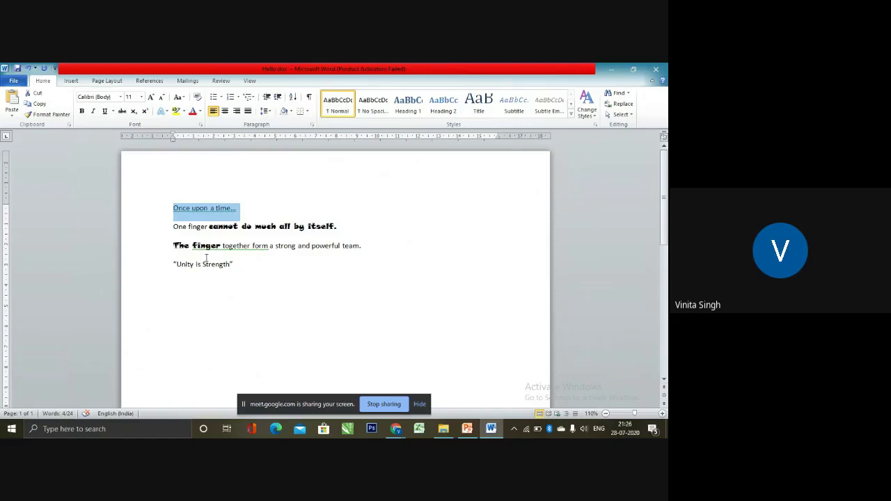
left_click(142, 97)
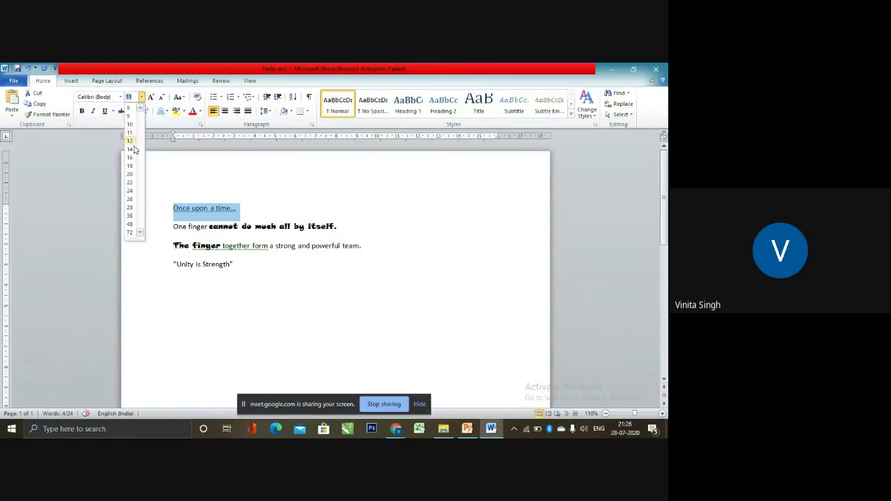
left_click(129, 207)
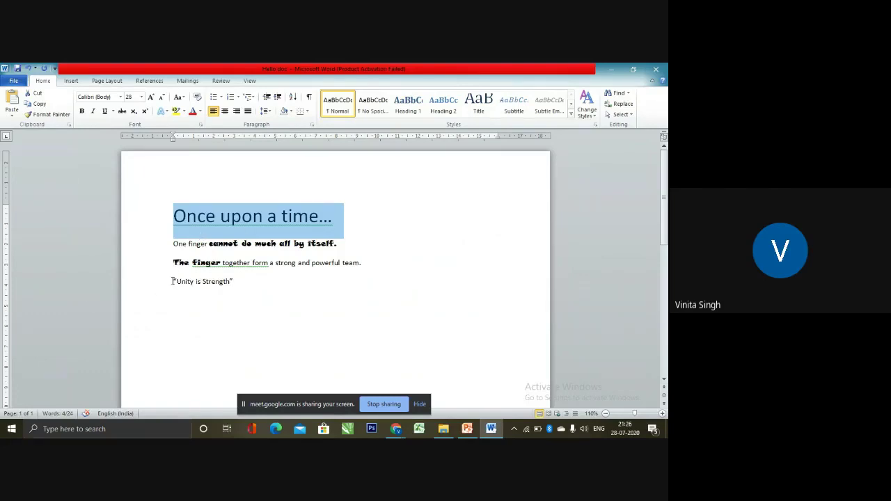
Format the quoted line "Unity is Strength" as italic, bold and underlined
left_click_drag(173, 281, 262, 281)
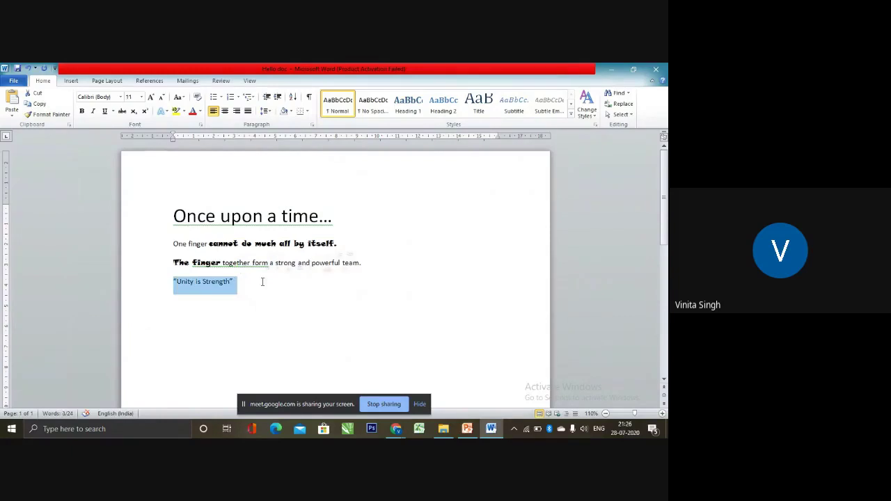
left_click(93, 112)
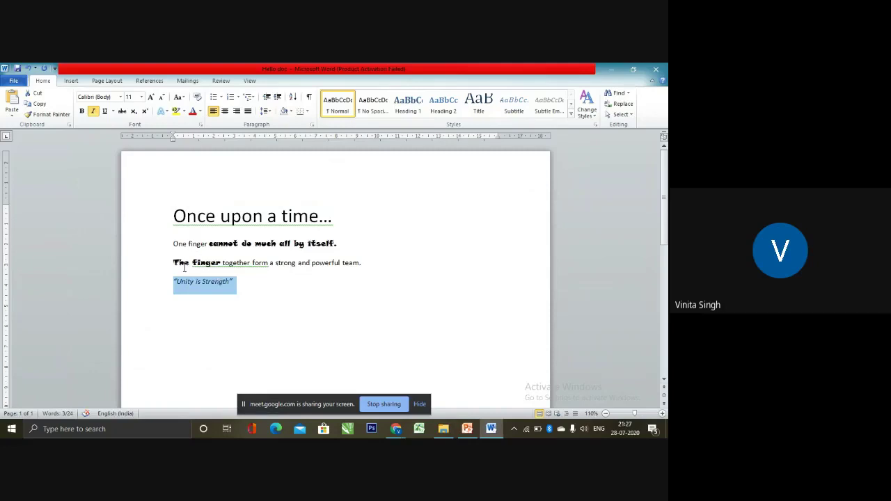
left_click(82, 113)
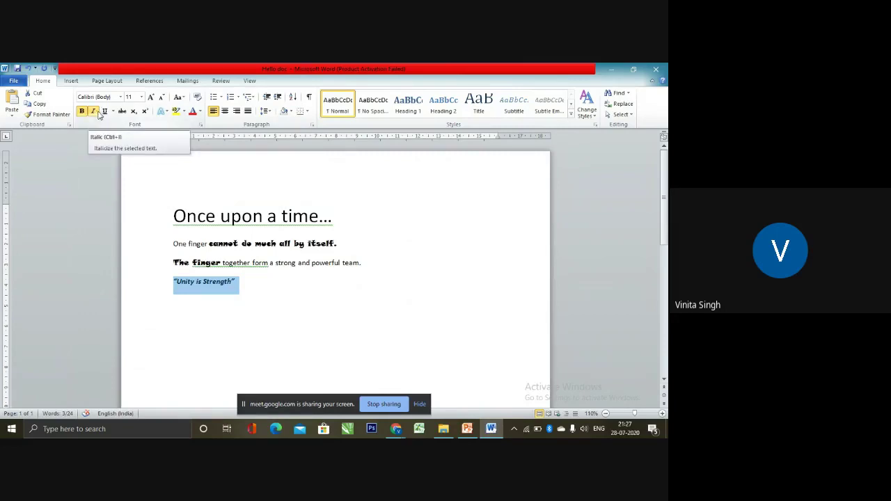
left_click(105, 112)
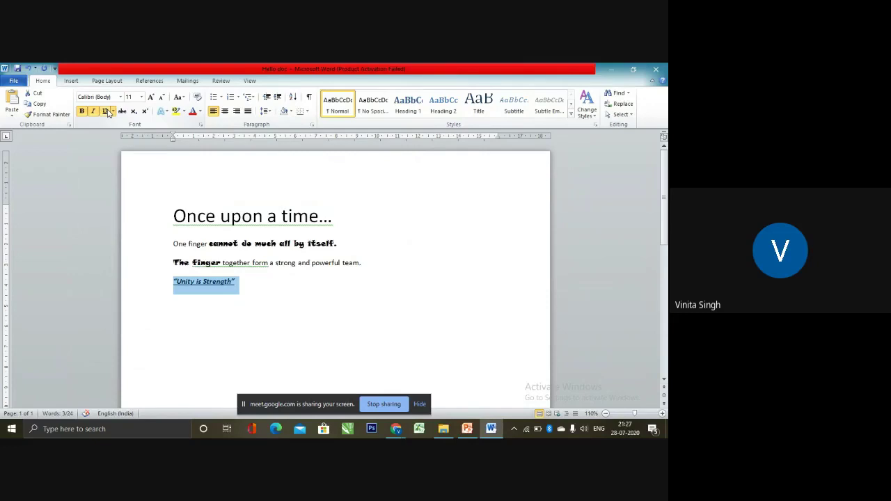
Change the font color of the words "Once upon a time" to the standard orange
left_click(198, 216)
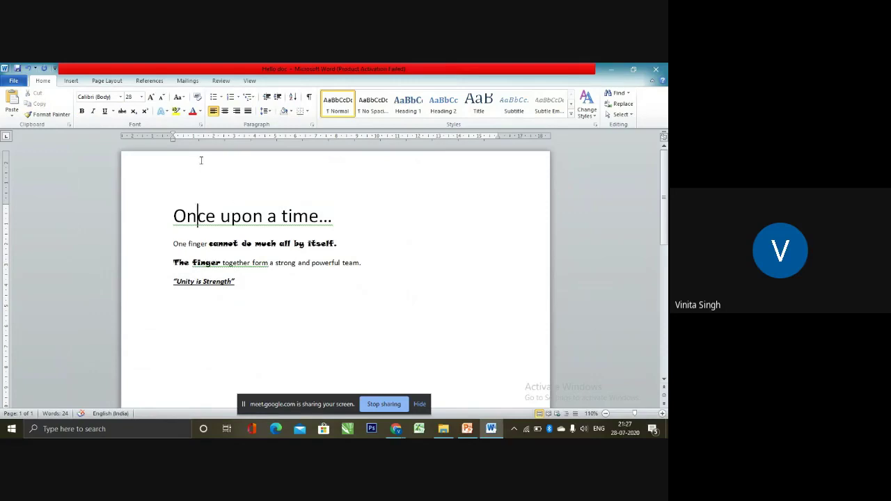
left_click(201, 113)
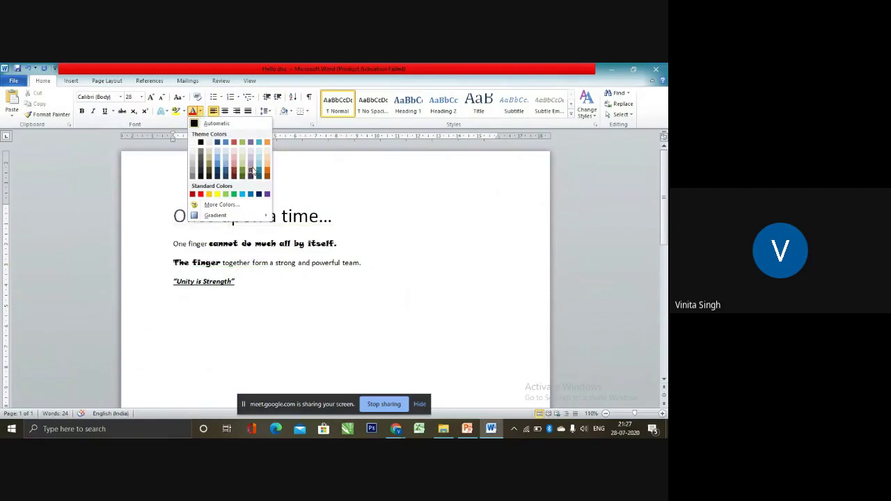
left_click(171, 217)
left_click_drag(170, 217, 319, 229)
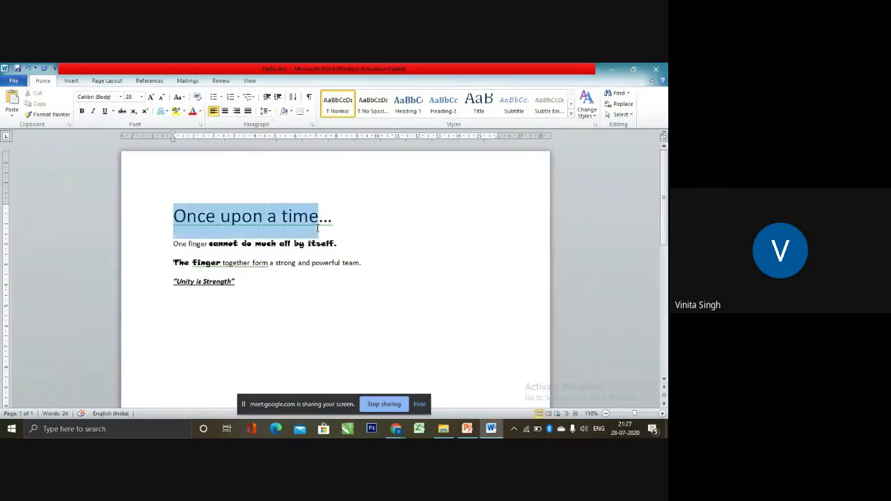
left_click(196, 116)
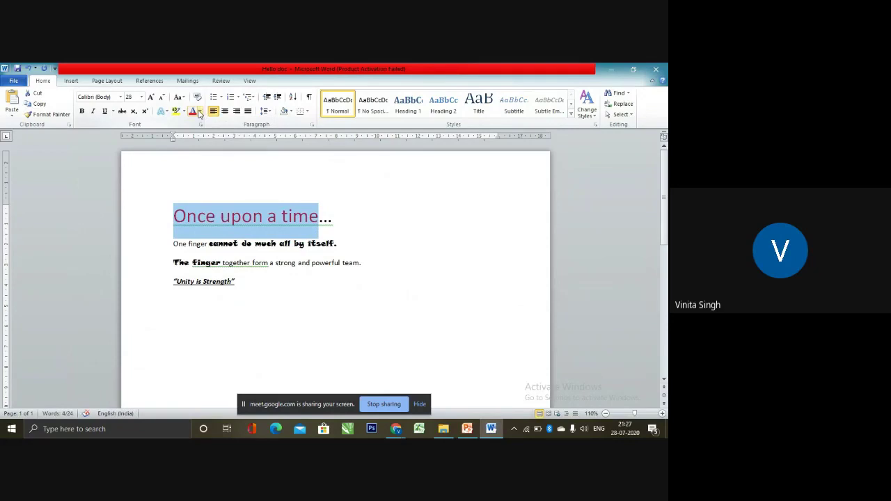
left_click(199, 111)
left_click(220, 185)
Change the font color of the line "One finger cannot do much all by itself." to the standard purple
left_click_drag(221, 217, 349, 254)
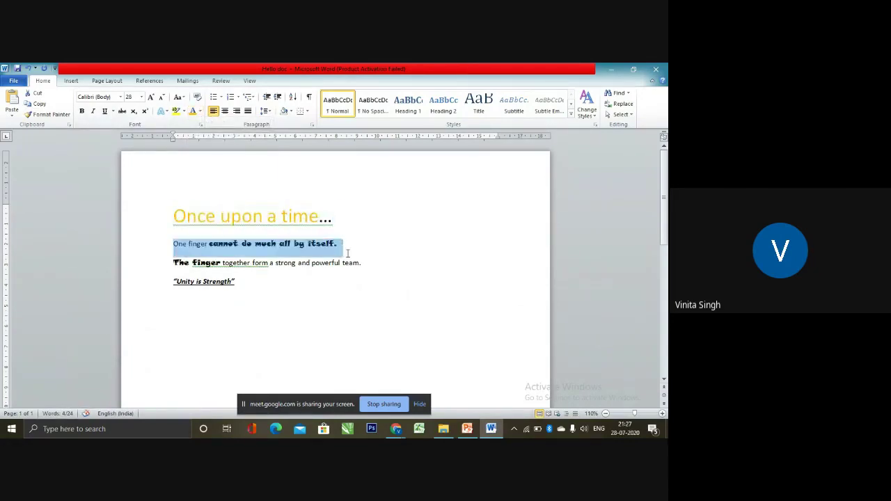
left_click(200, 111)
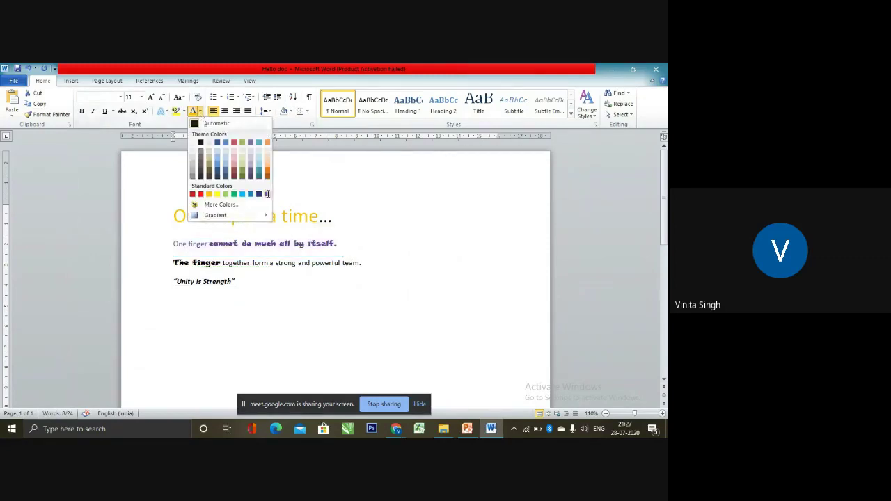
left_click(200, 172)
Change the font color of the line "The finger together form a strong and powerful team." to the standard light green
left_click_drag(173, 263, 364, 262)
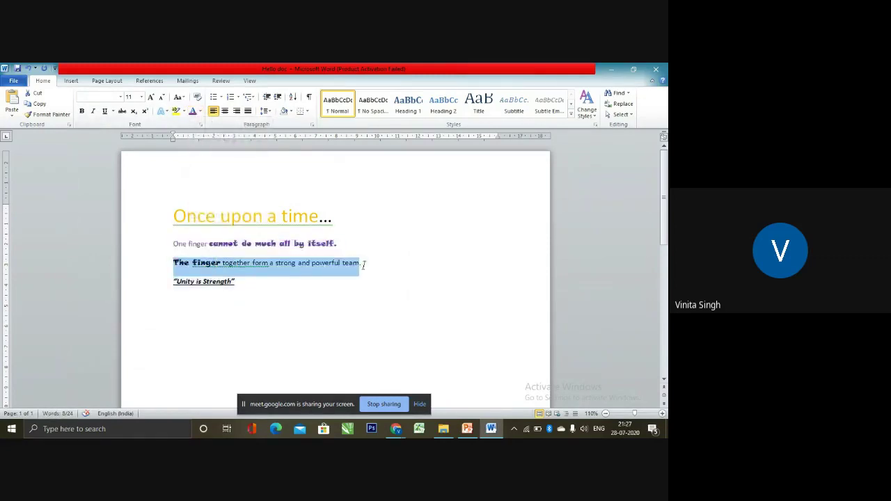
left_click(200, 112)
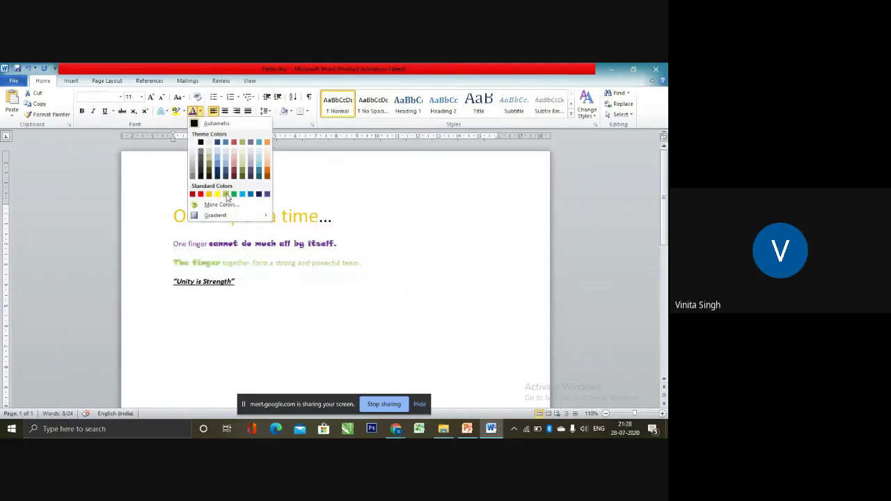
left_click(226, 194)
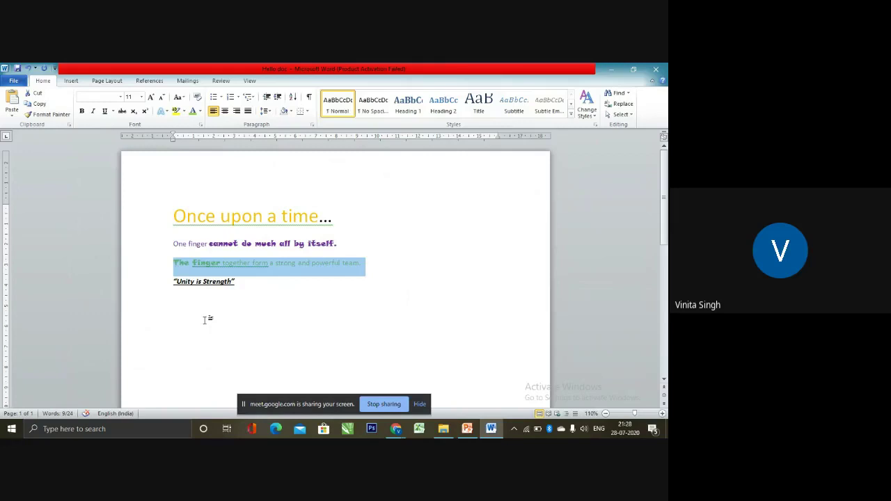
Set all text in the document to Calibri (Body) at size 13
left_click(178, 216)
key("ctrl+a")
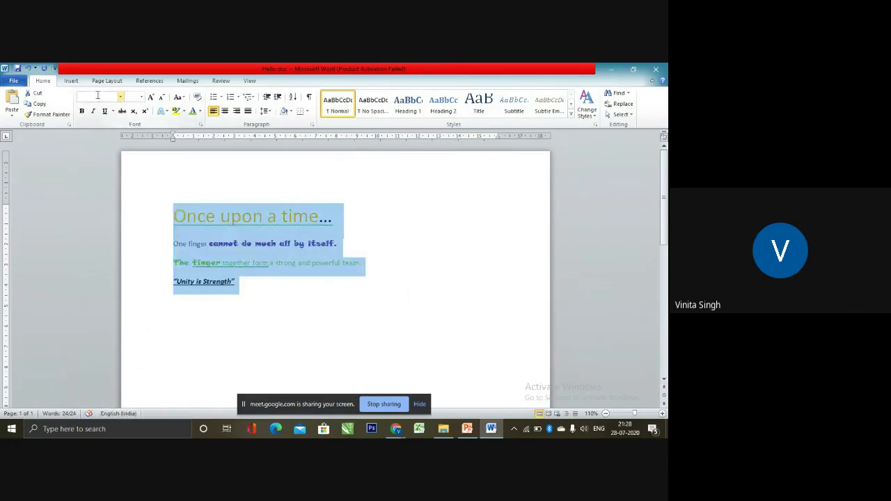
left_click(98, 96)
key("Return")
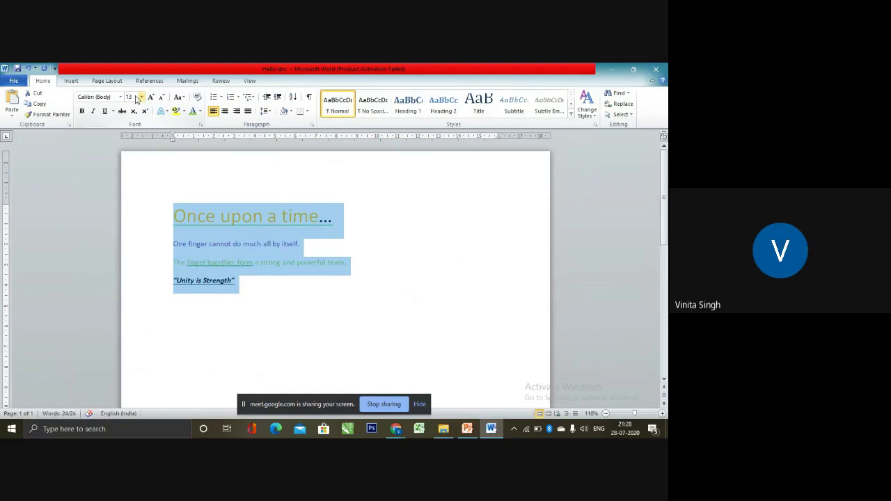
key("Return")
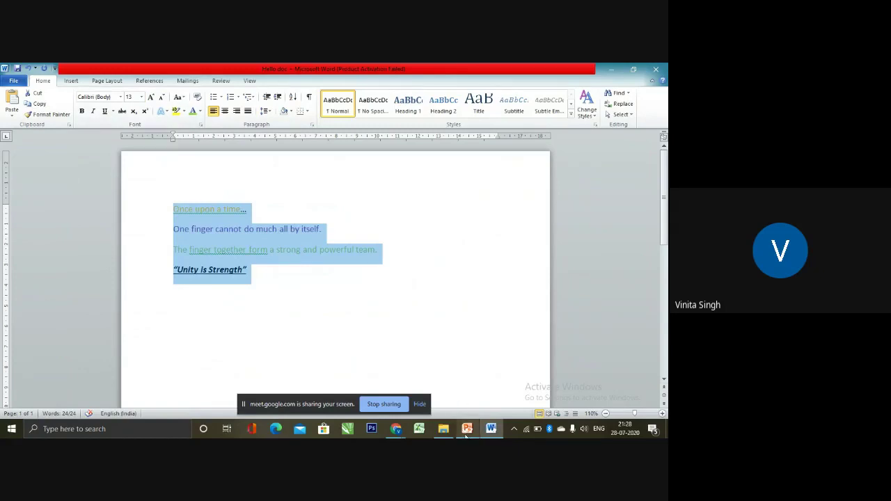
Switch to the Chapter 6 slide show in PowerPoint
mouse_move(465, 433)
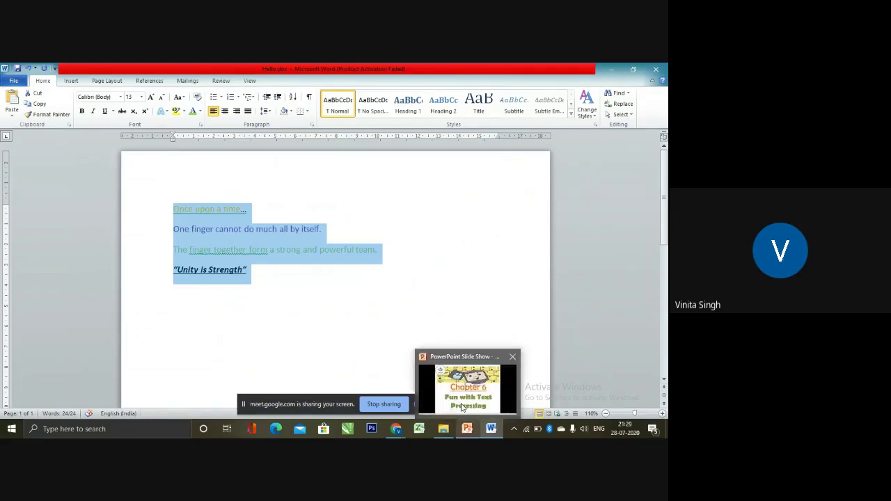
left_click(461, 407)
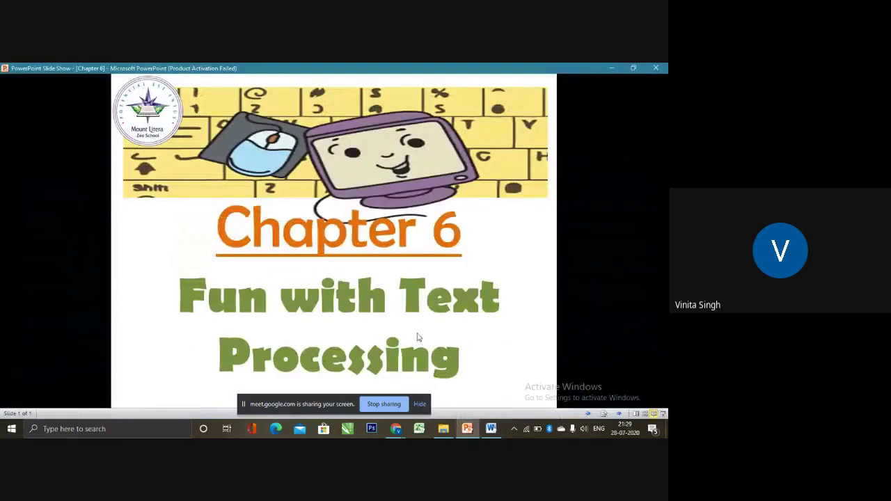